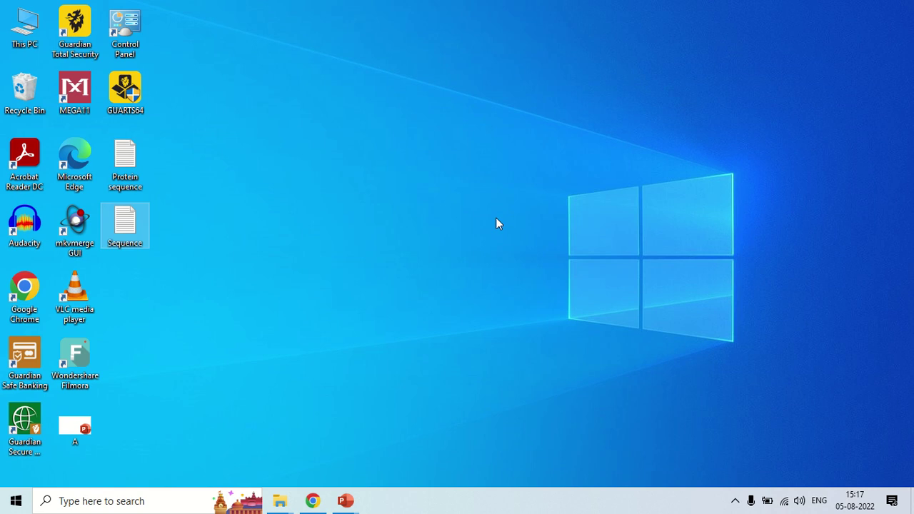
Search Google for 'repeats db' and open the RepeatsDB website result
left_click(313, 501)
left_click(335, 203)
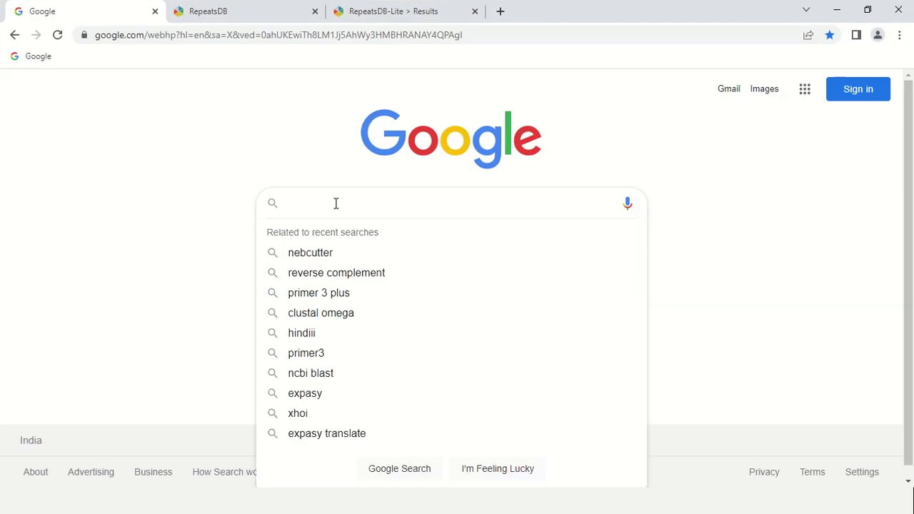
type("repeats db")
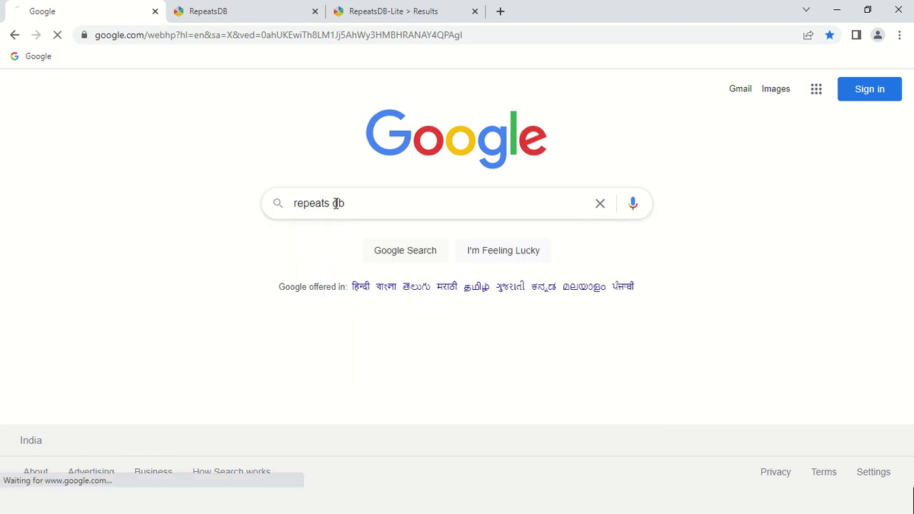
key("Return")
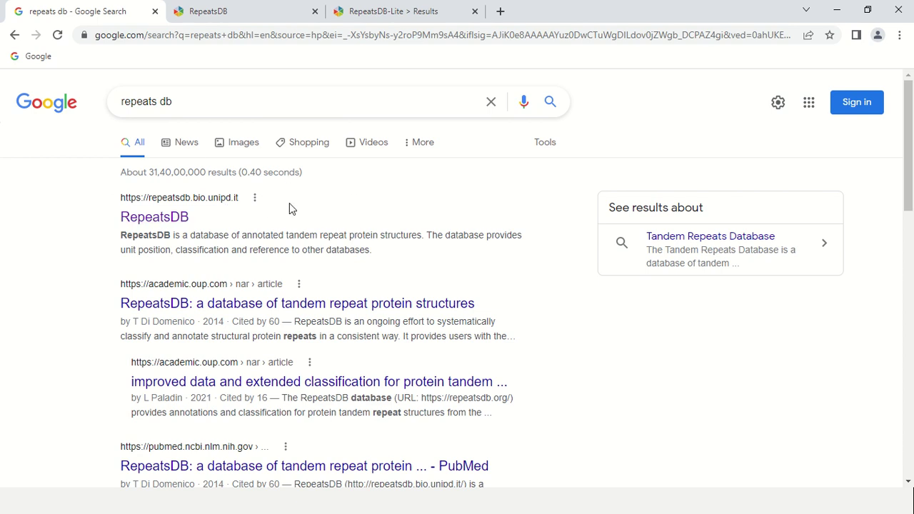
left_click(156, 217)
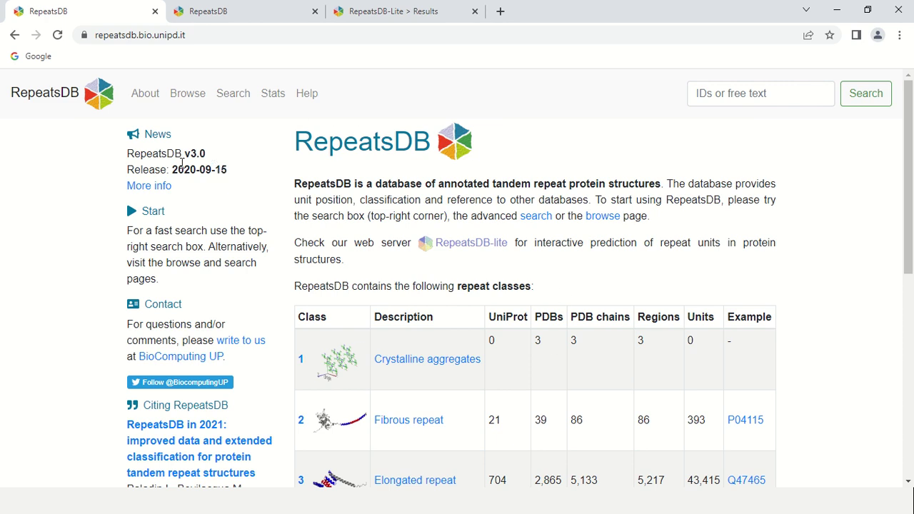
Scroll through the five-class repeat table on repeatsdb.bio.unipd.it and back to the top
scroll(820, 173, "down", 4)
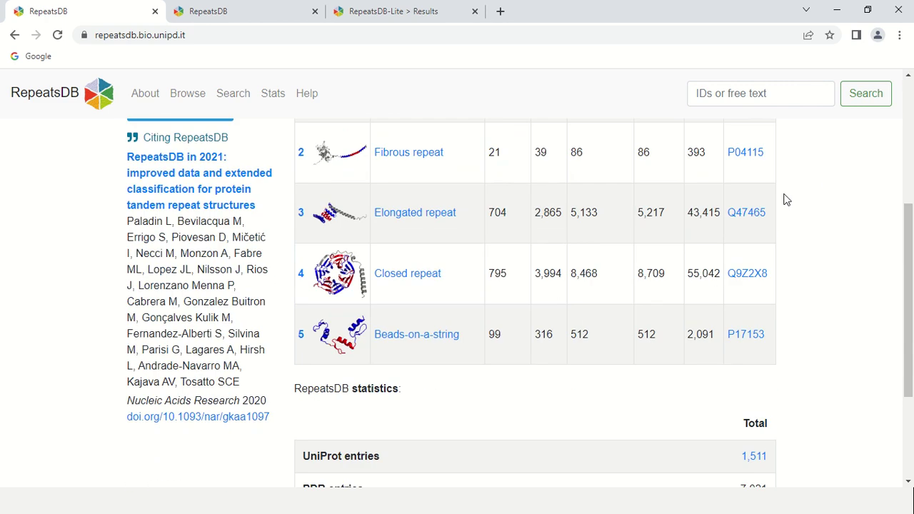
scroll(425, 320, "up", 2)
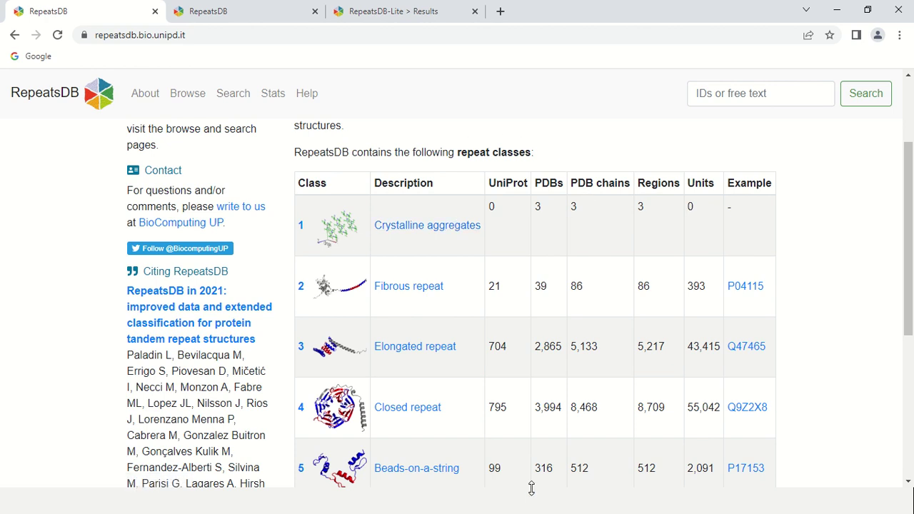
scroll(524, 277, "up", 2)
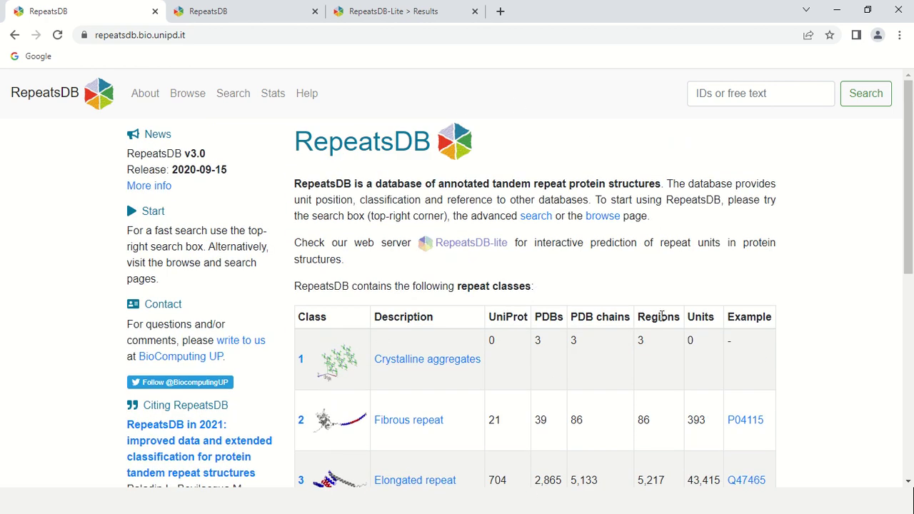
Switch to the second tab showing RepeatsDB's /browse page on tandem repeat units
left_click(280, 10)
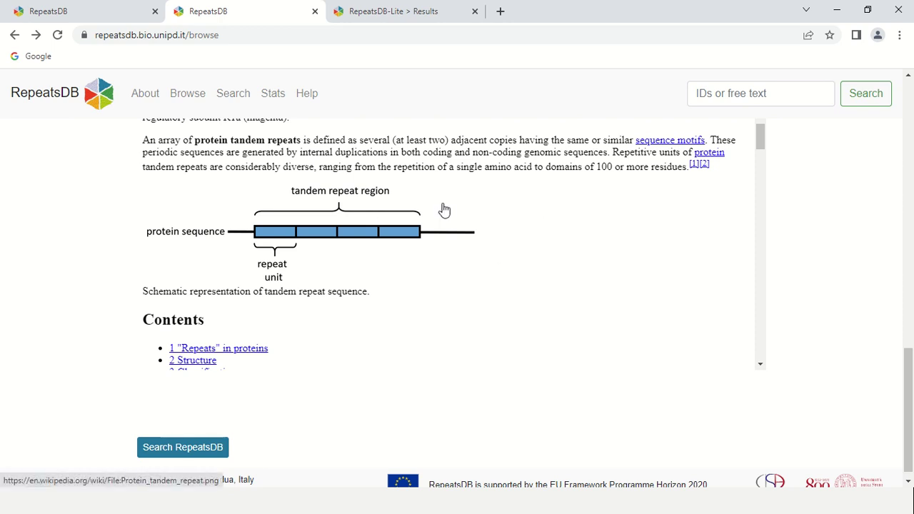
Go back to the RepeatsDB home tab and review the repeat classes table and RepeatsDB-lite introduction
left_click(5, 8)
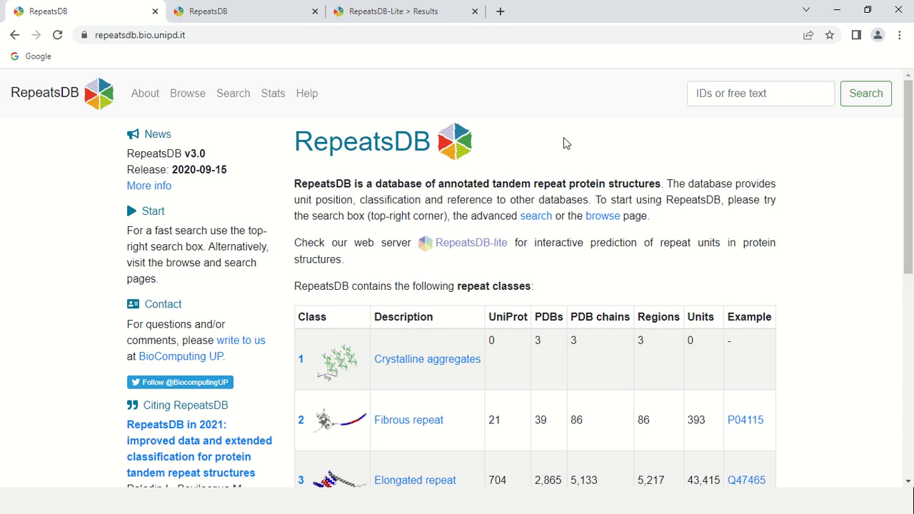
scroll(563, 143, "down", 2)
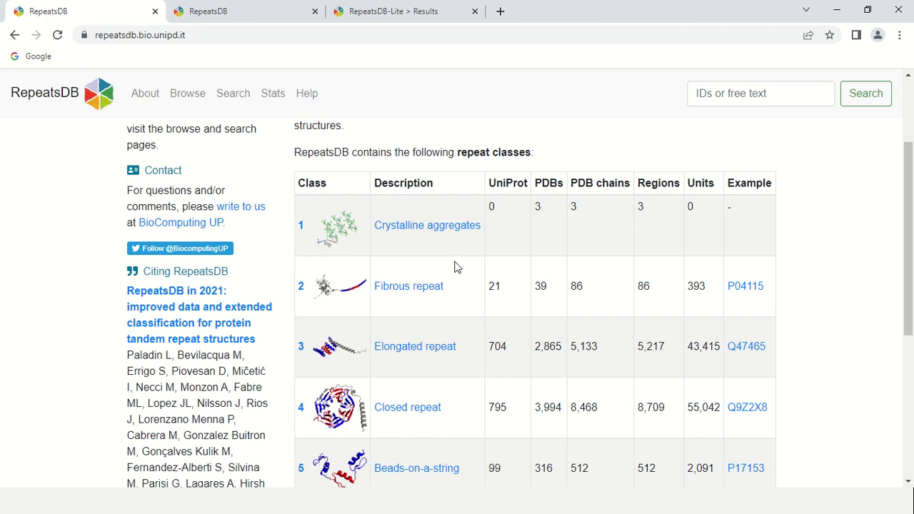
scroll(446, 296, "down", 1)
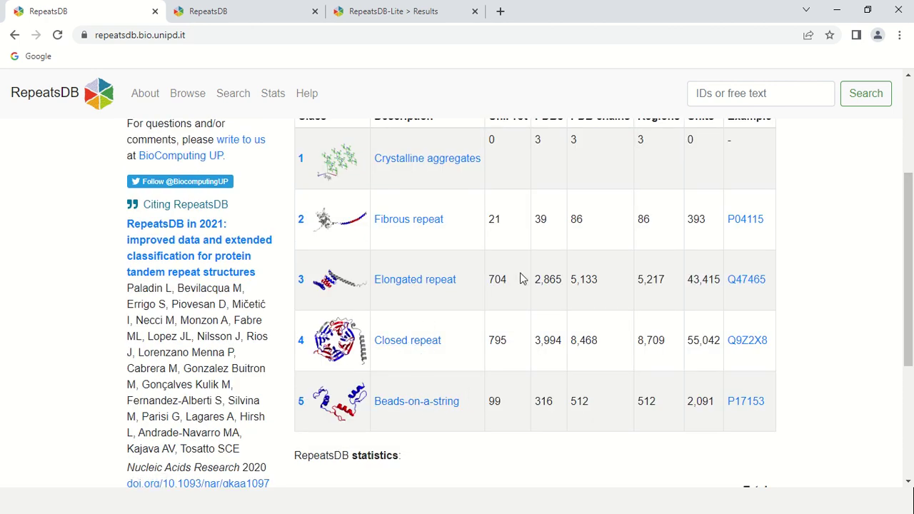
scroll(520, 279, "up", 1)
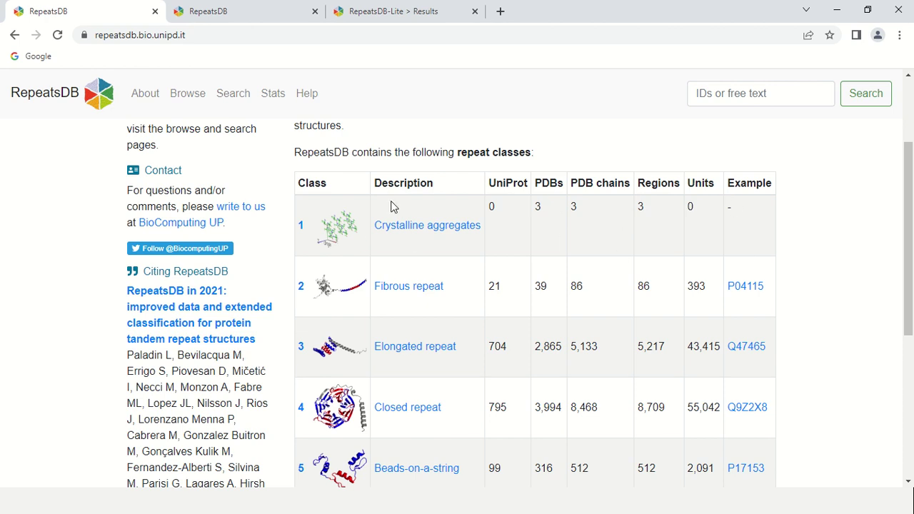
scroll(391, 207, "up", 2)
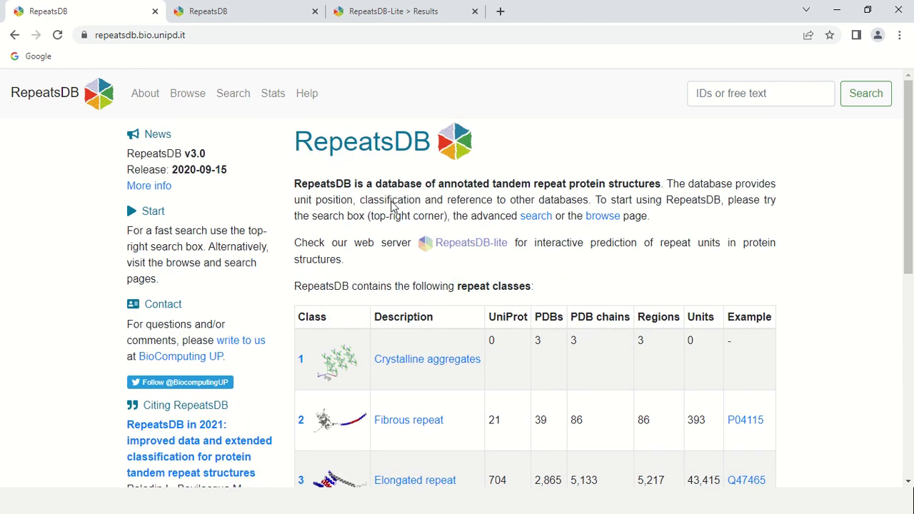
Open the RepeatsDB-lite prediction server and locate its PDB ID and chain ID fields
left_click(478, 245)
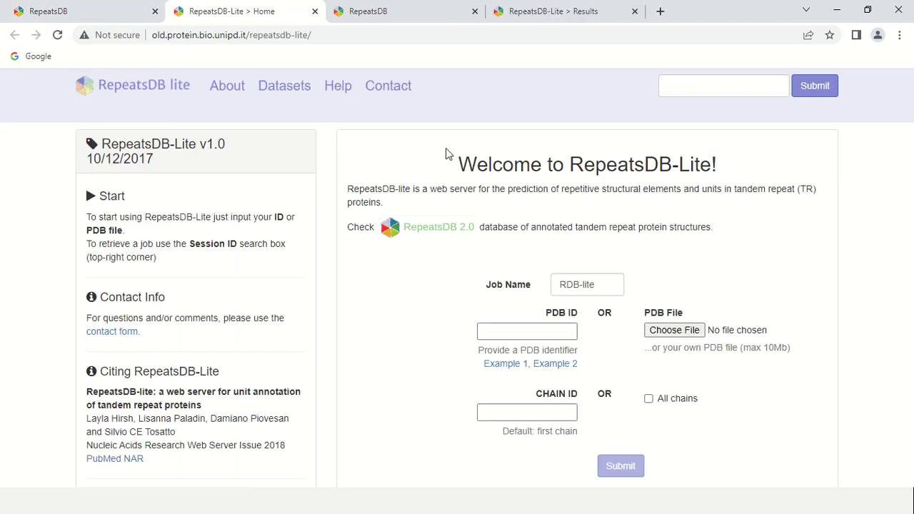
scroll(446, 148, "down", 1)
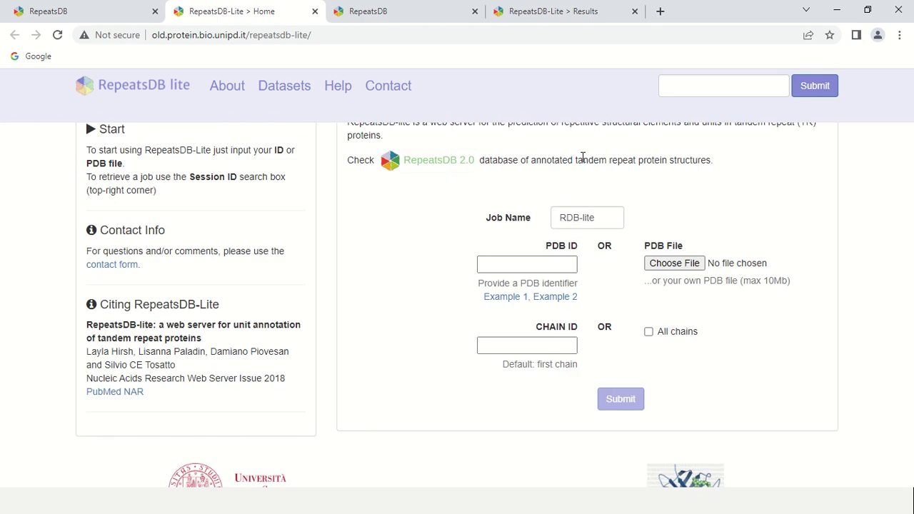
left_click(550, 262)
left_click(575, 345)
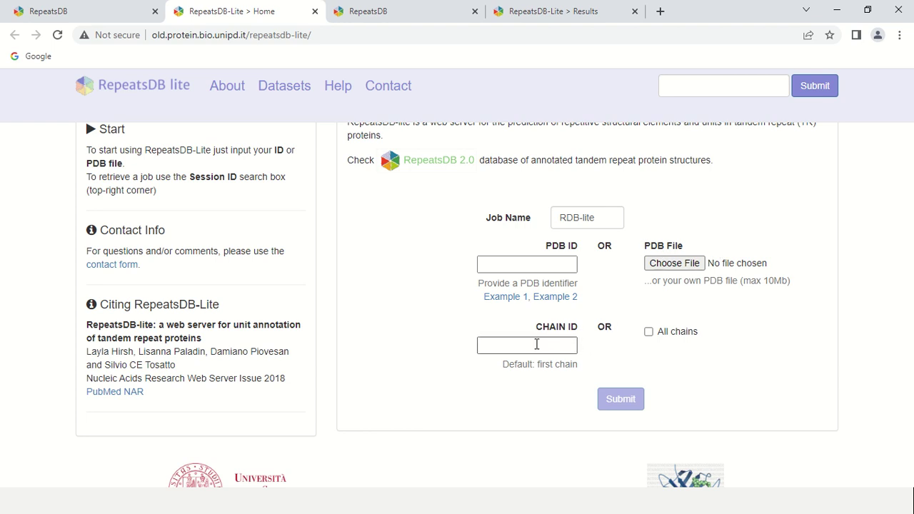
Enter PDB ID 1J7W in the PDB ID field, removing a stray W
left_click(538, 265)
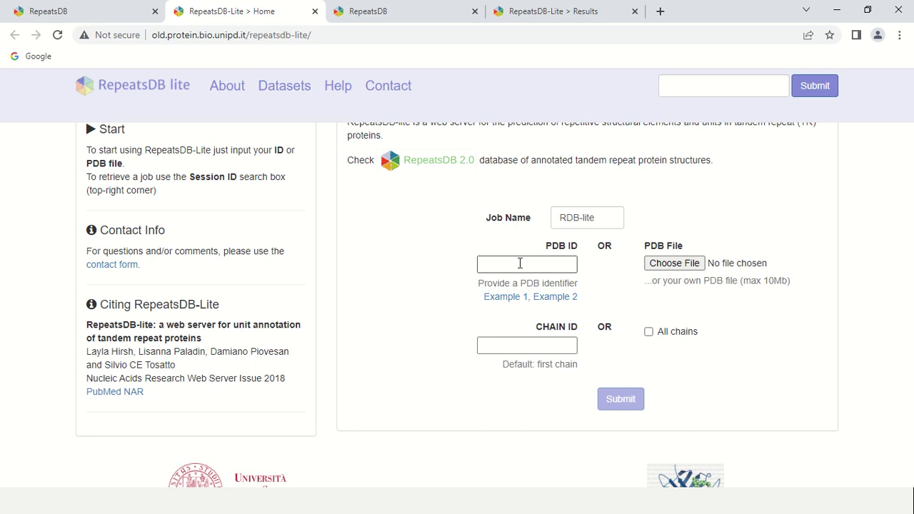
left_click(519, 263)
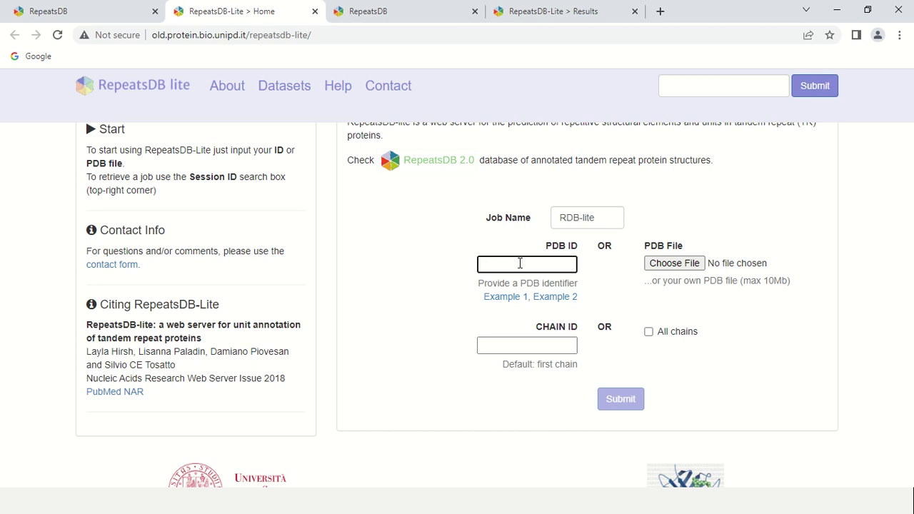
type("1J")
key("Home")
type("W")
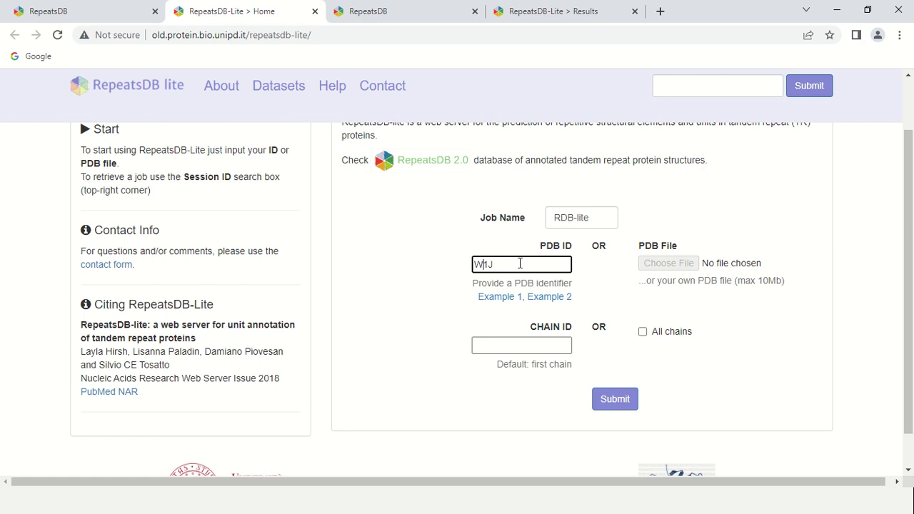
key("BackSpace")
key("End")
type("7W")
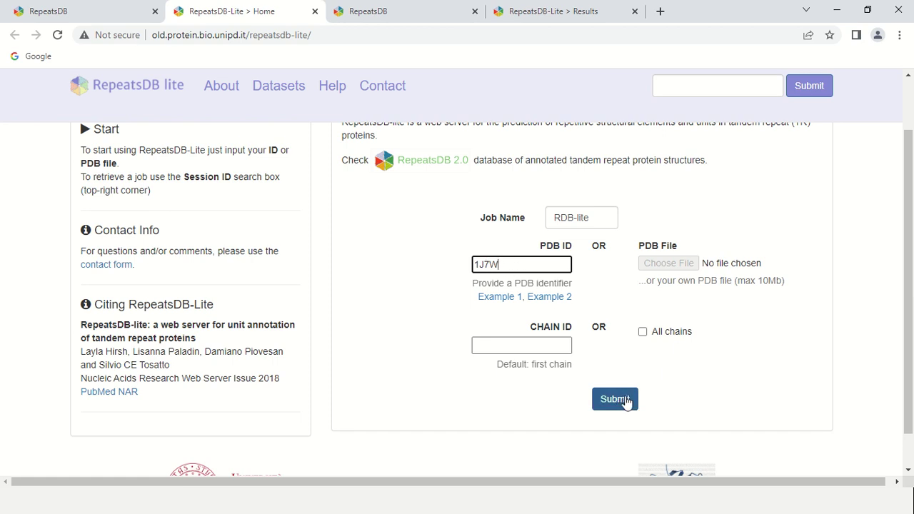
Submit PDB ID 1J7W so the job loads under a new session ID
left_click(615, 400)
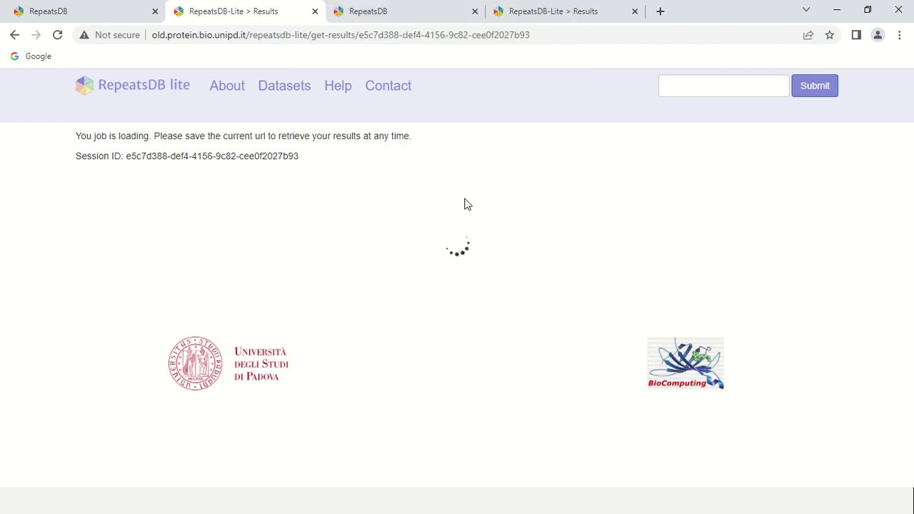
Open the finished 1j7w results tab and rotate the Chain A 3D structure
left_click(577, 11)
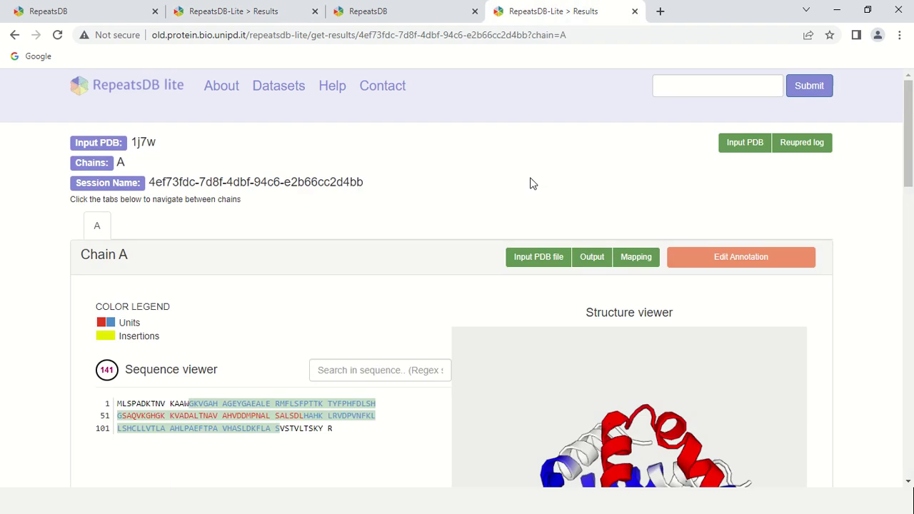
scroll(419, 163, "down", 1)
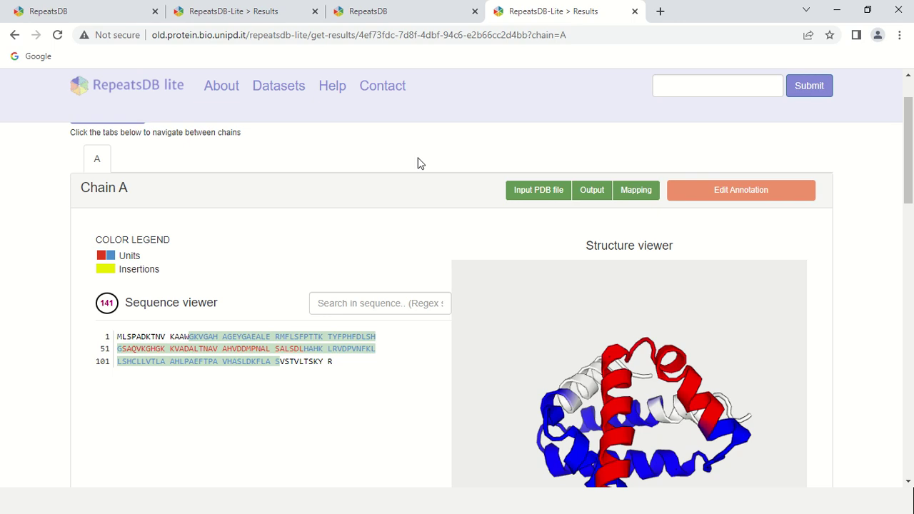
scroll(425, 161, "down", 1)
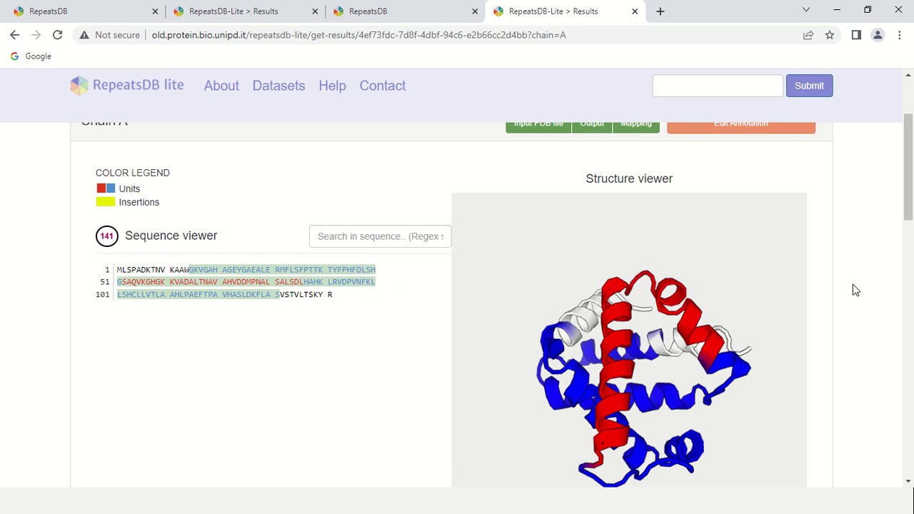
scroll(852, 290, "down", 1)
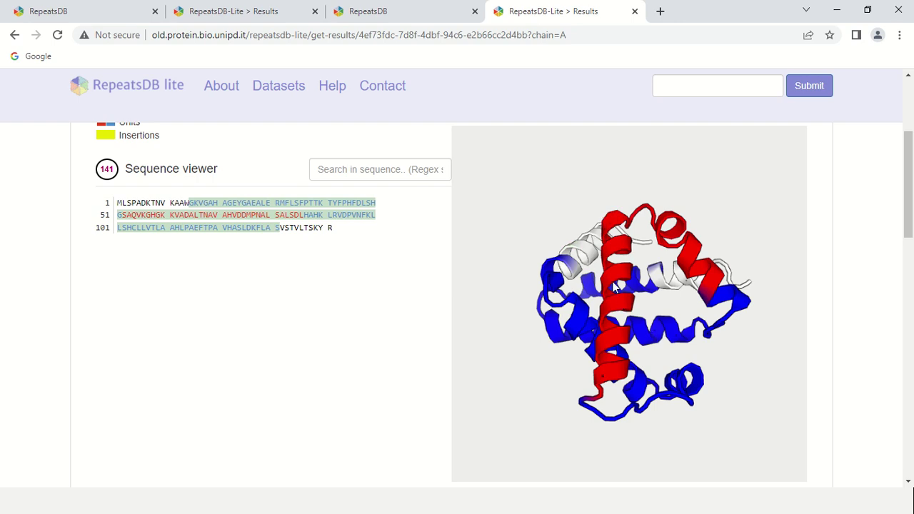
left_click_drag(712, 278, 751, 321)
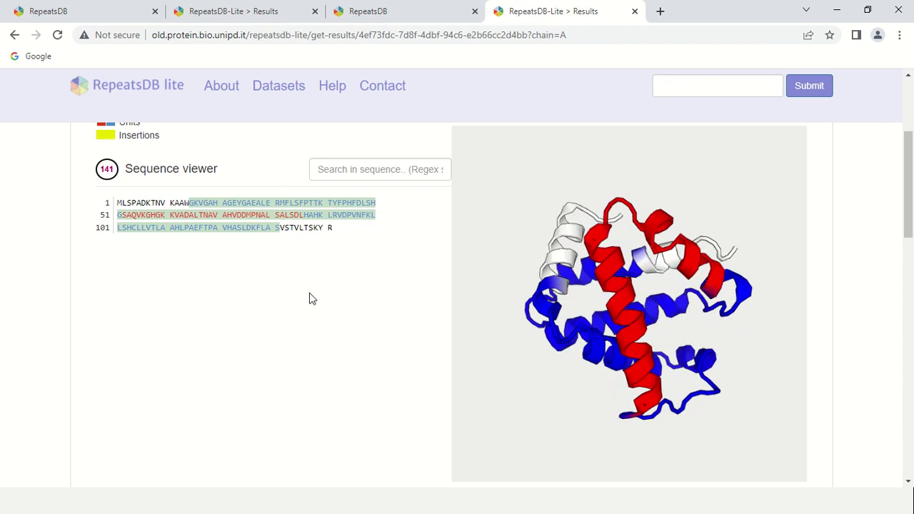
Rotate Region 1's superposed units 15–51, 52–86 and 87–131 in the aligned-units viewer
scroll(319, 294, "down", 4)
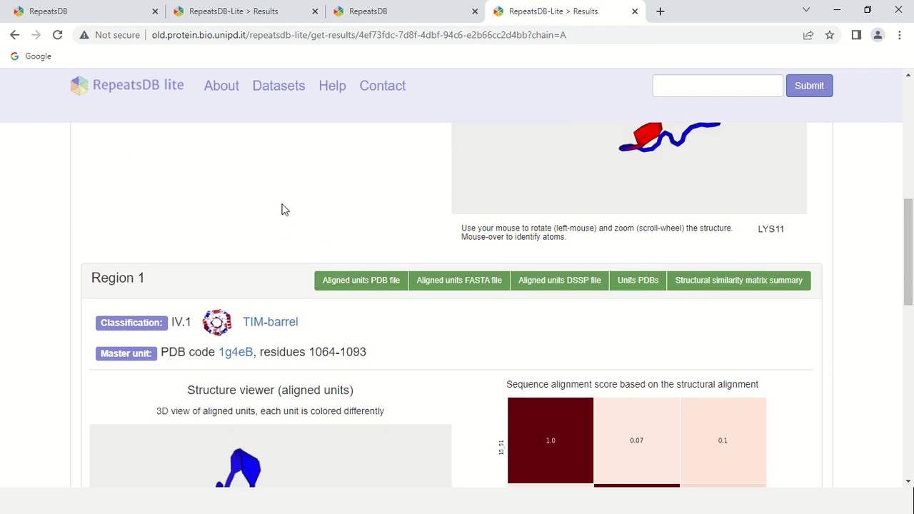
scroll(263, 194, "down", 1)
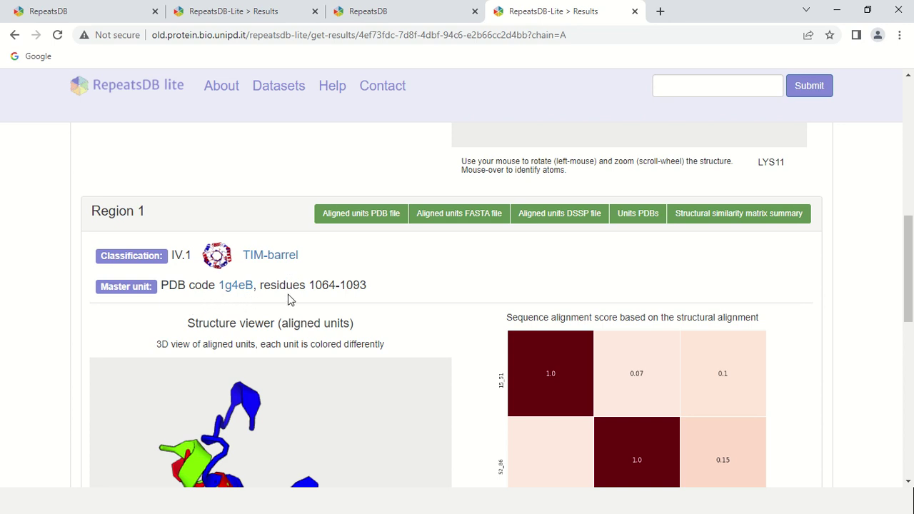
scroll(450, 279, "down", 1)
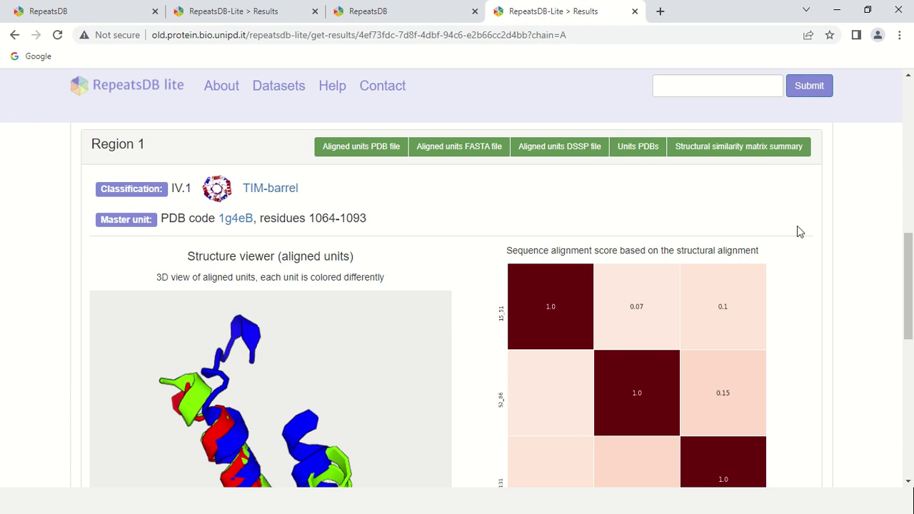
scroll(831, 236, "down", 1)
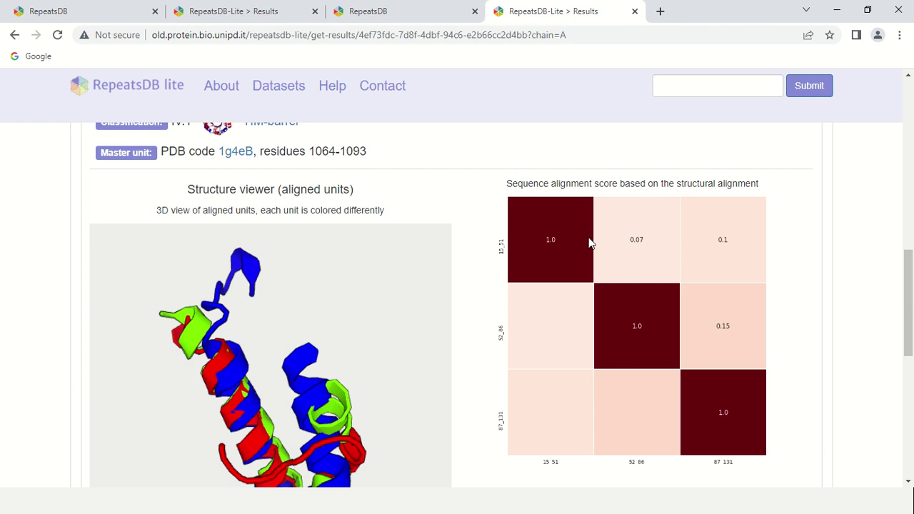
scroll(799, 286, "down", 2)
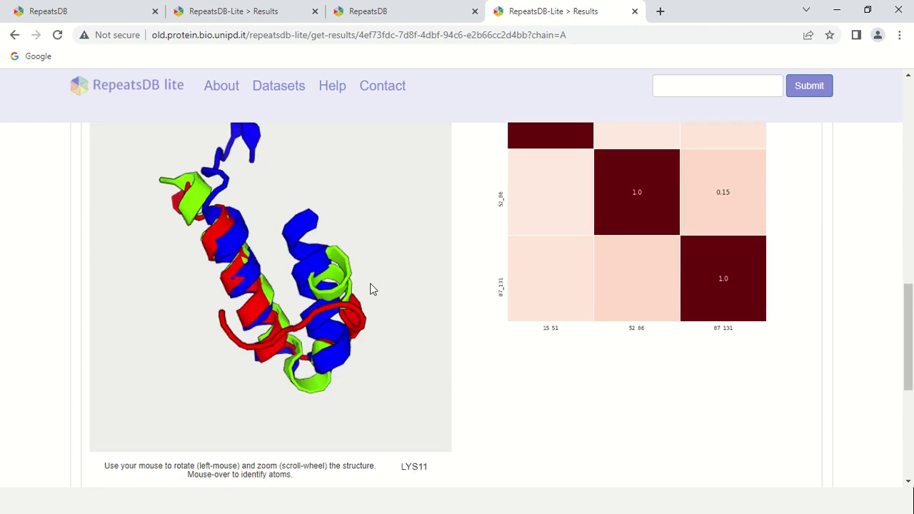
left_click_drag(354, 286, 359, 344)
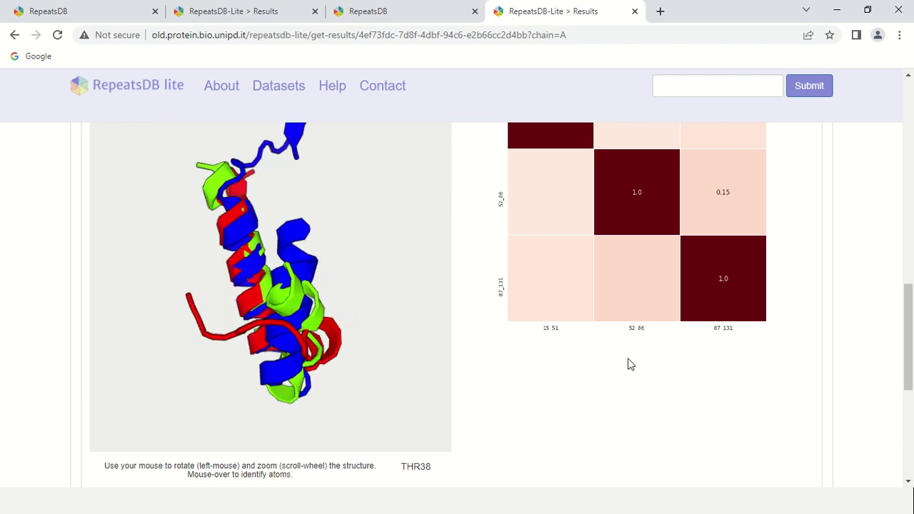
Scroll through the aligned-unit Sequence and DSSP viewers, then back up to the 1j7w summary
scroll(635, 356, "down", 2)
scroll(632, 335, "down", 1)
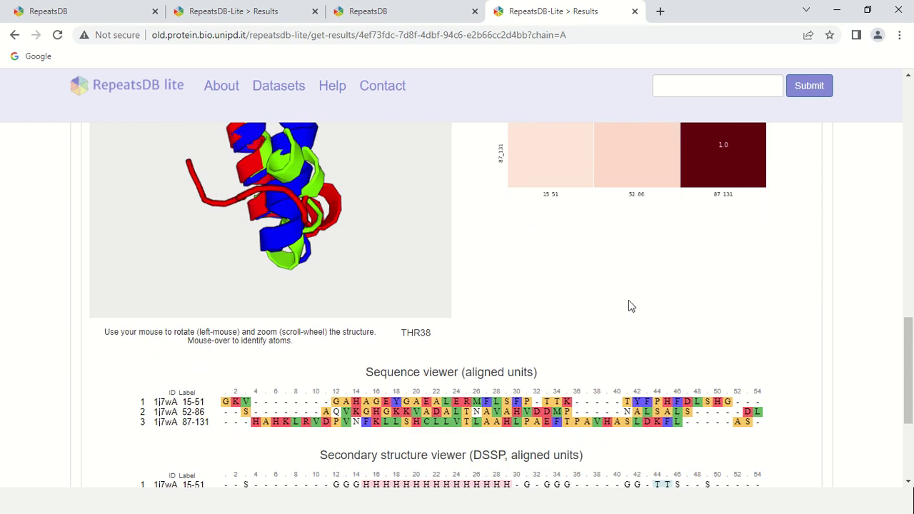
scroll(628, 306, "down", 2)
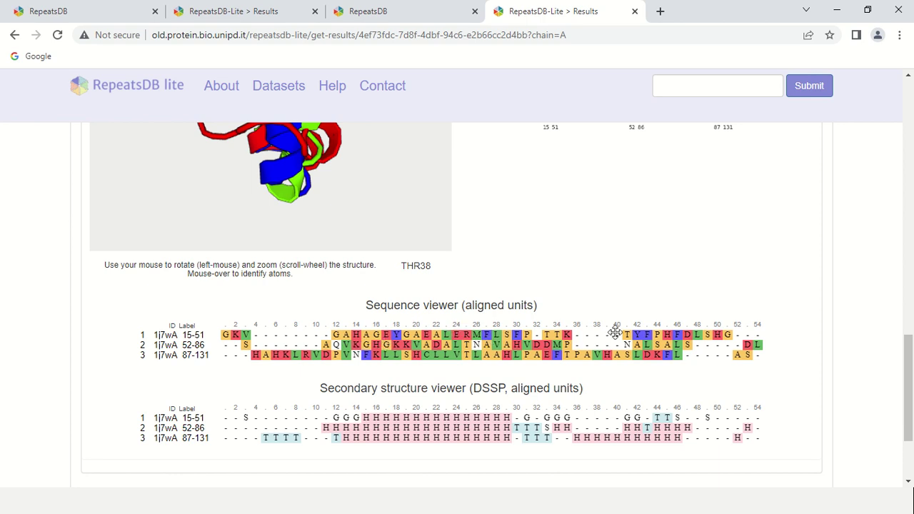
scroll(846, 289, "up", 2)
scroll(846, 291, "up", 5)
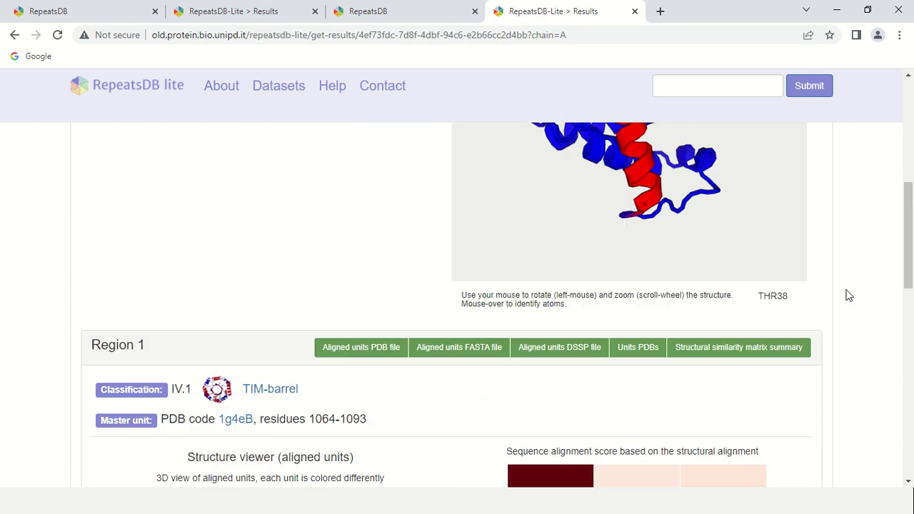
scroll(847, 295, "up", 3)
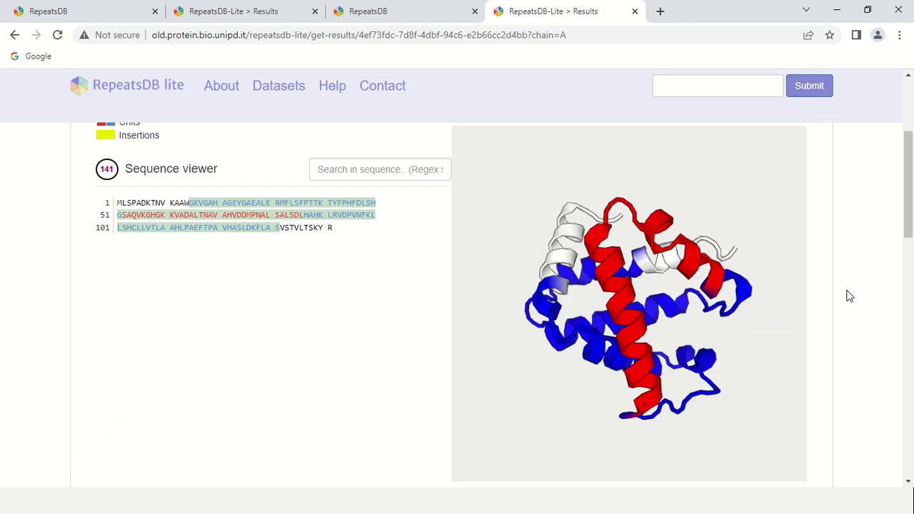
scroll(848, 295, "up", 3)
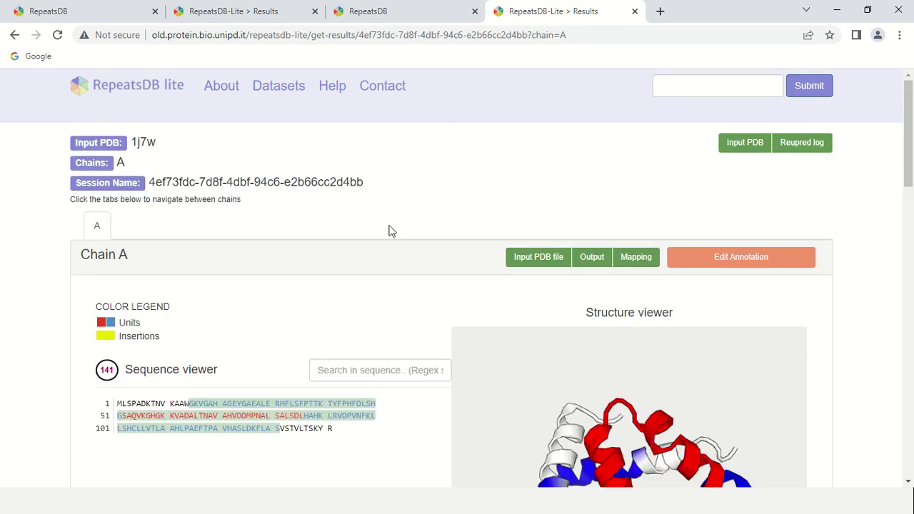